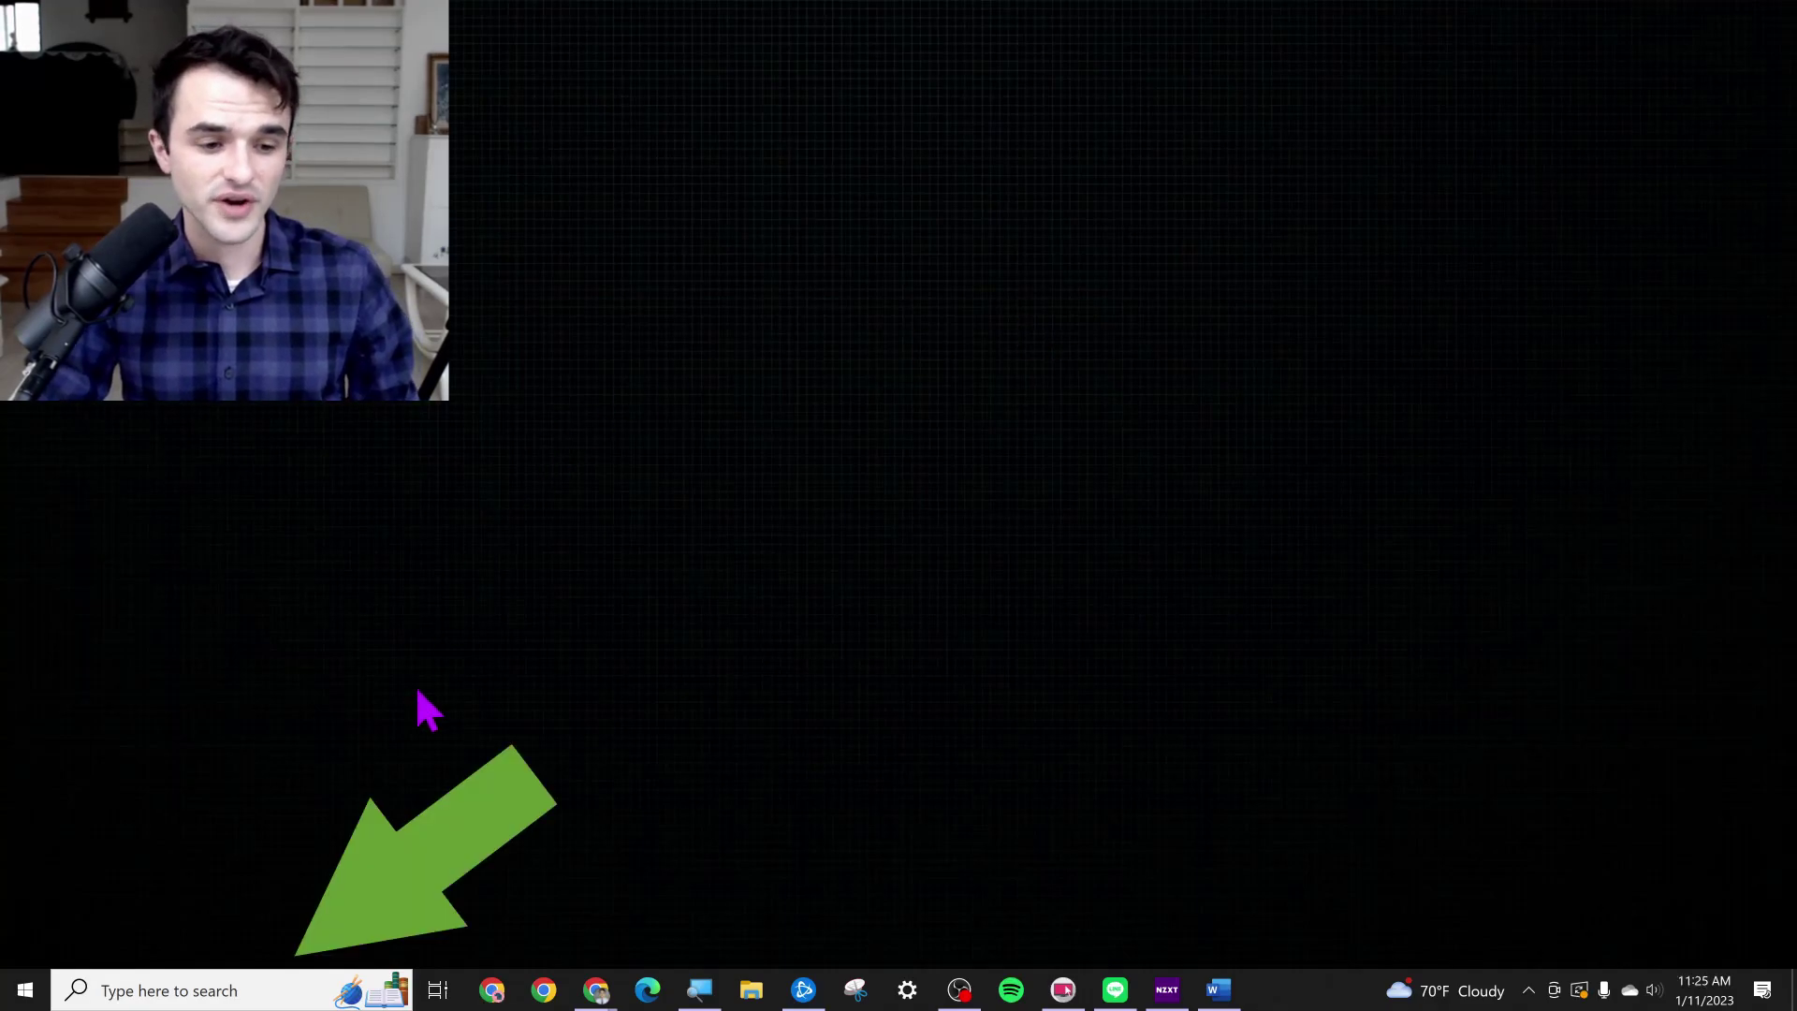
Reach the Performance Settings window from About your PC and Advanced system settings.
{"action": "left_click", "coordinate": [184, 989]}
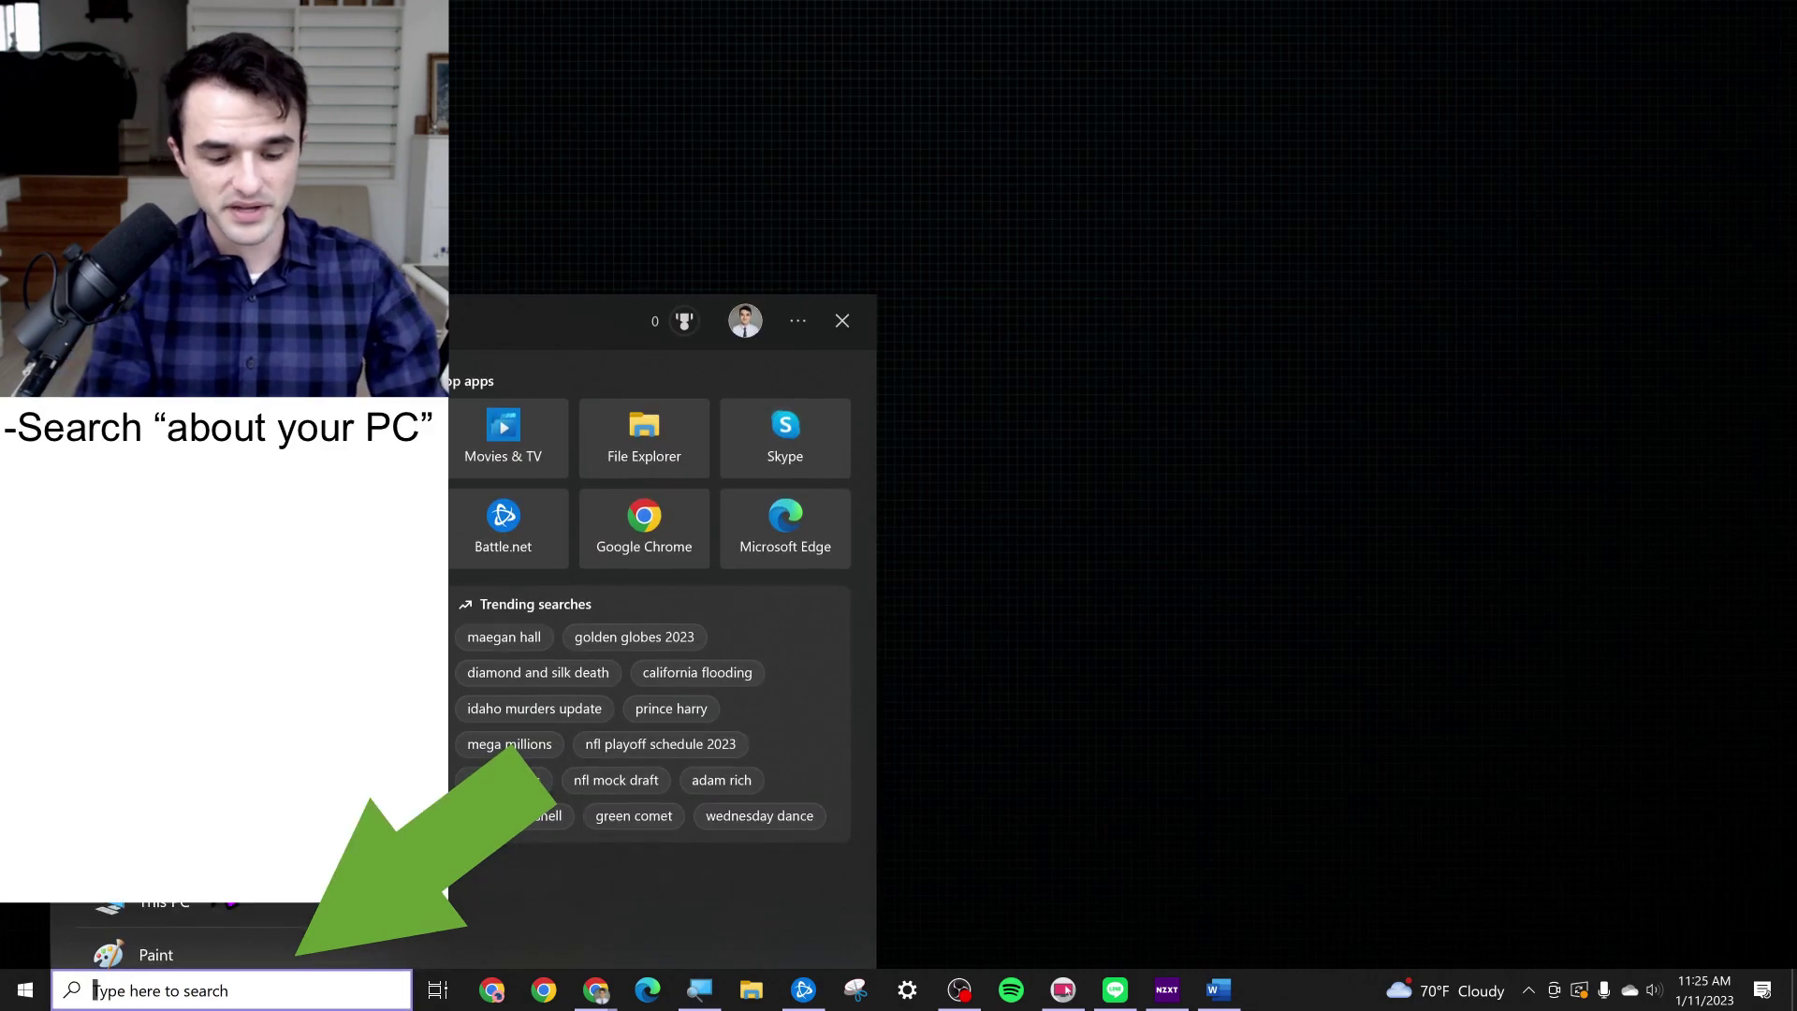
{"action": "type", "text": "about your pc"}
{"action": "key", "text": "Return"}
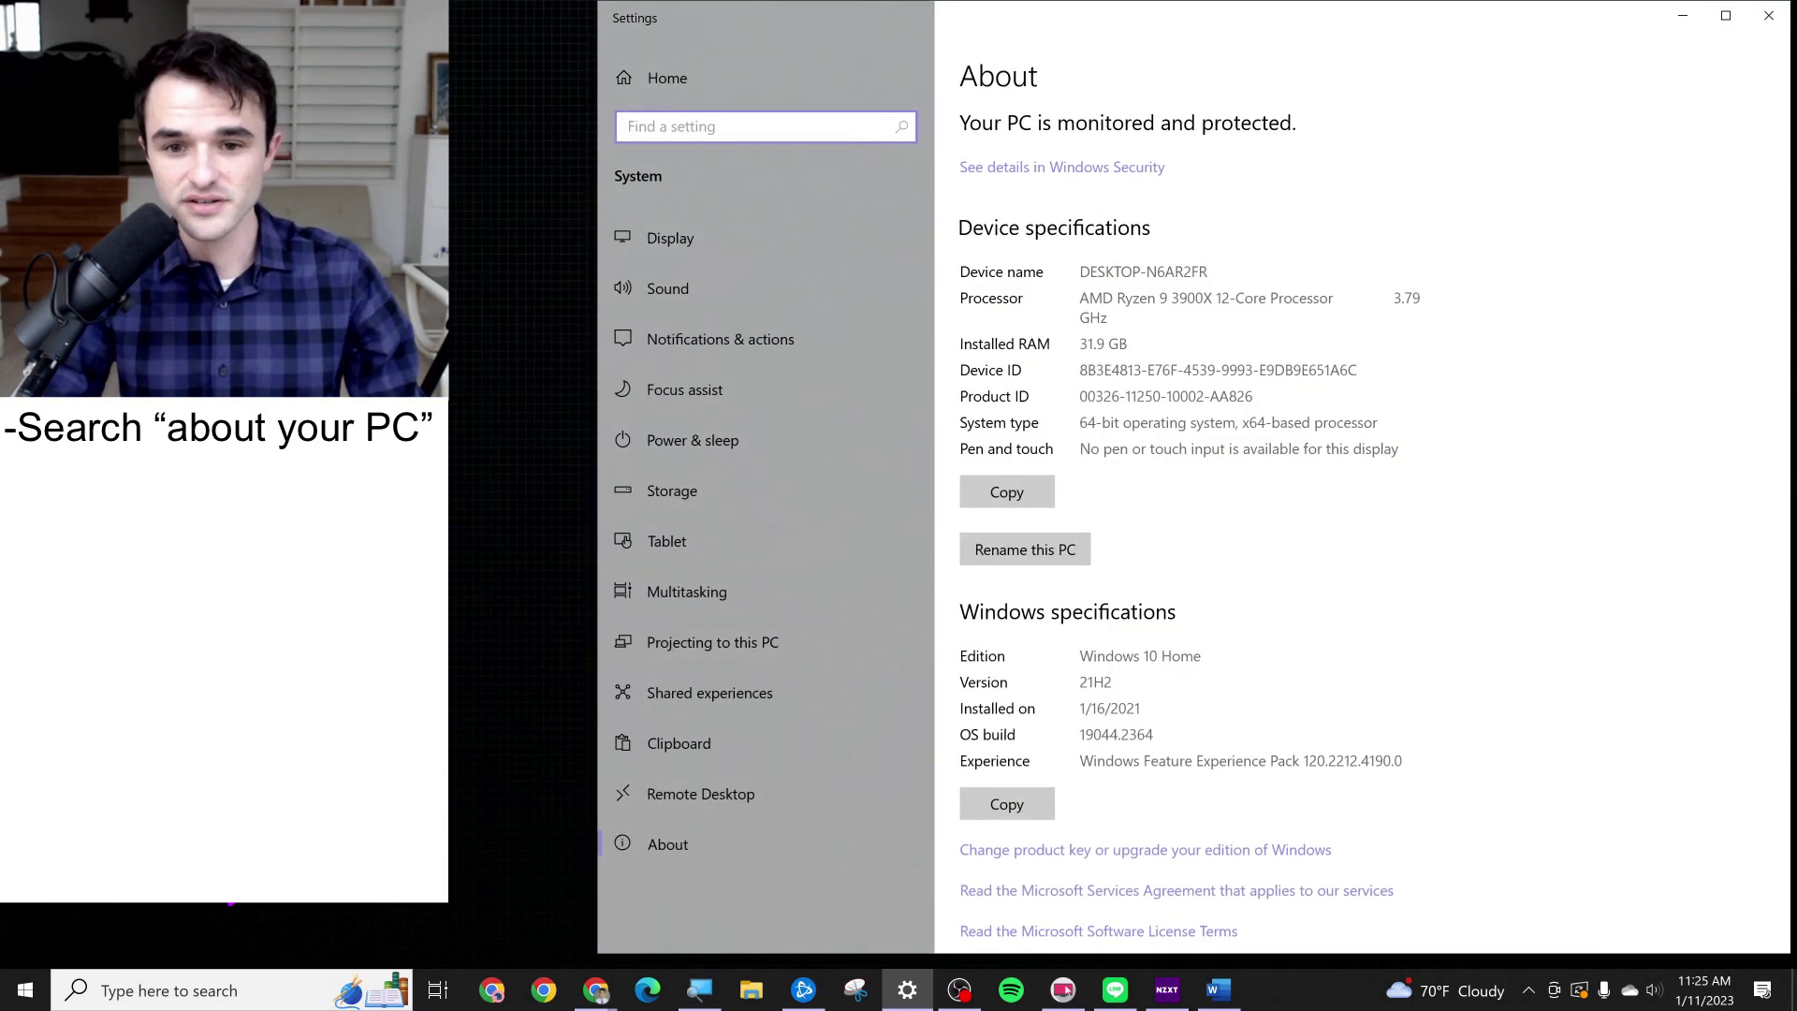
{"action": "scroll", "coordinate": [1075, 421], "scroll_direction": "down", "scroll_amount": 3}
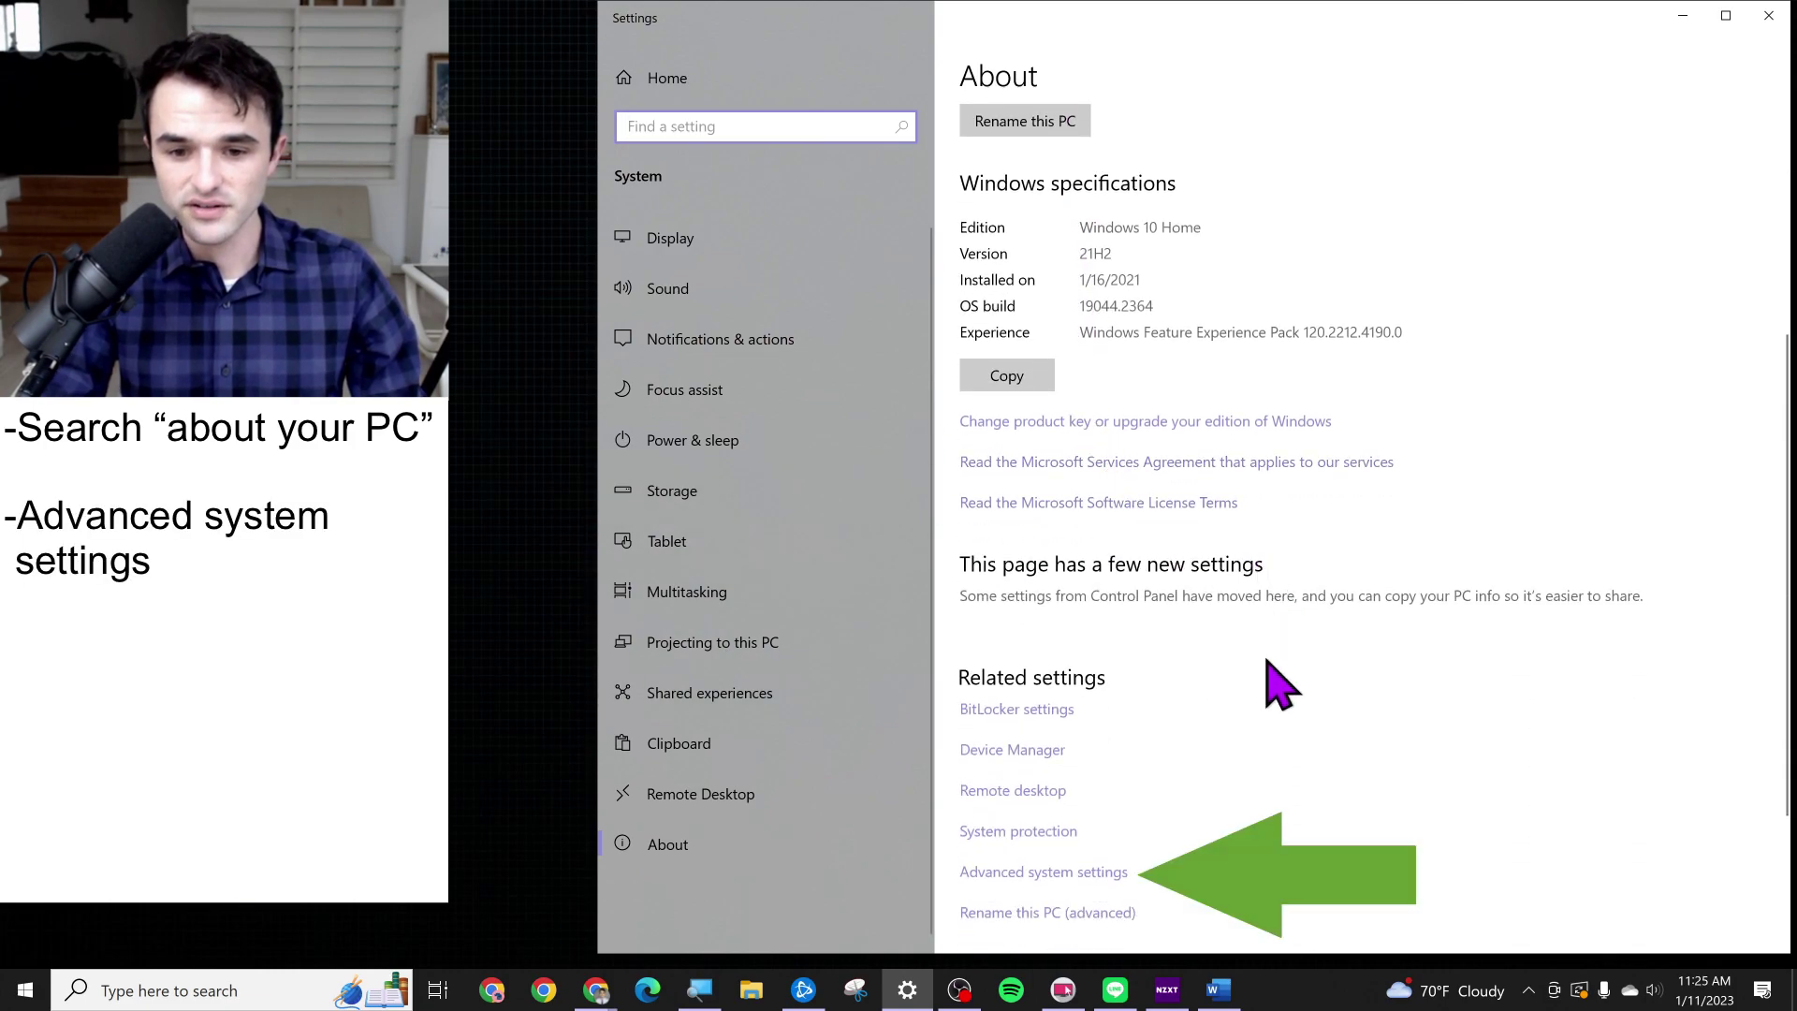
{"action": "left_click", "coordinate": [1095, 884]}
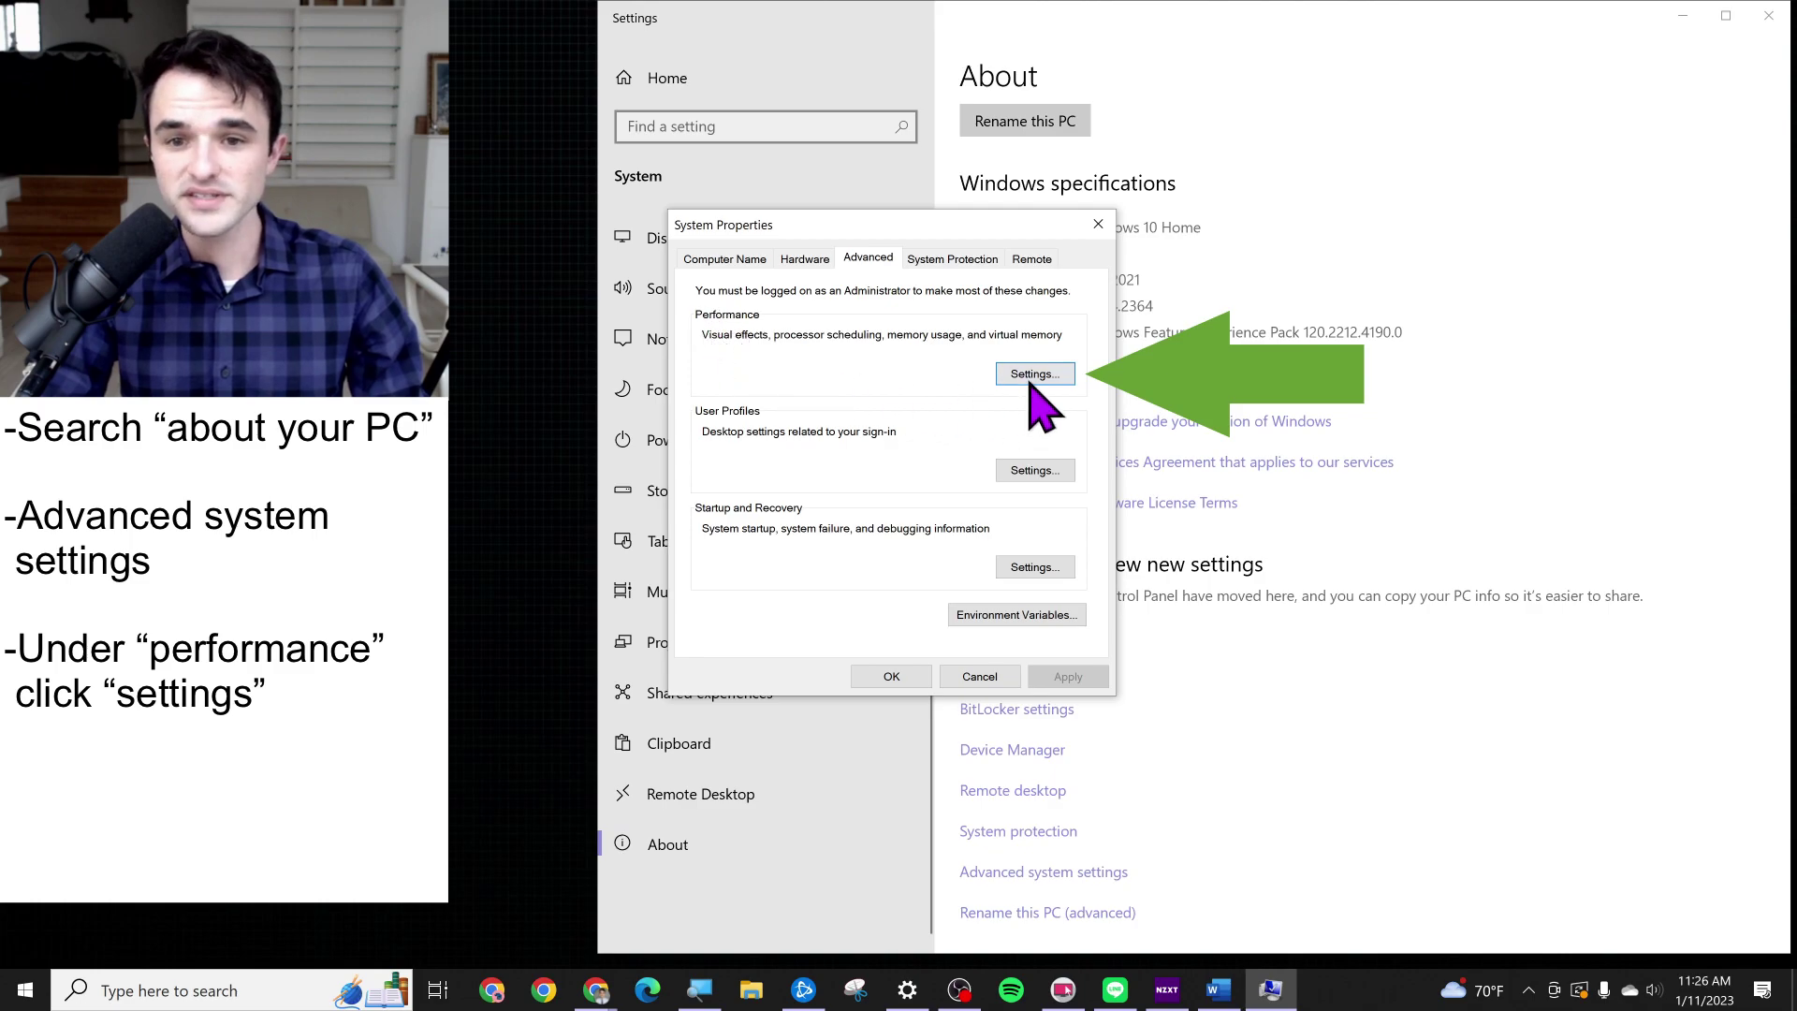
{"action": "left_click", "coordinate": [1034, 375]}
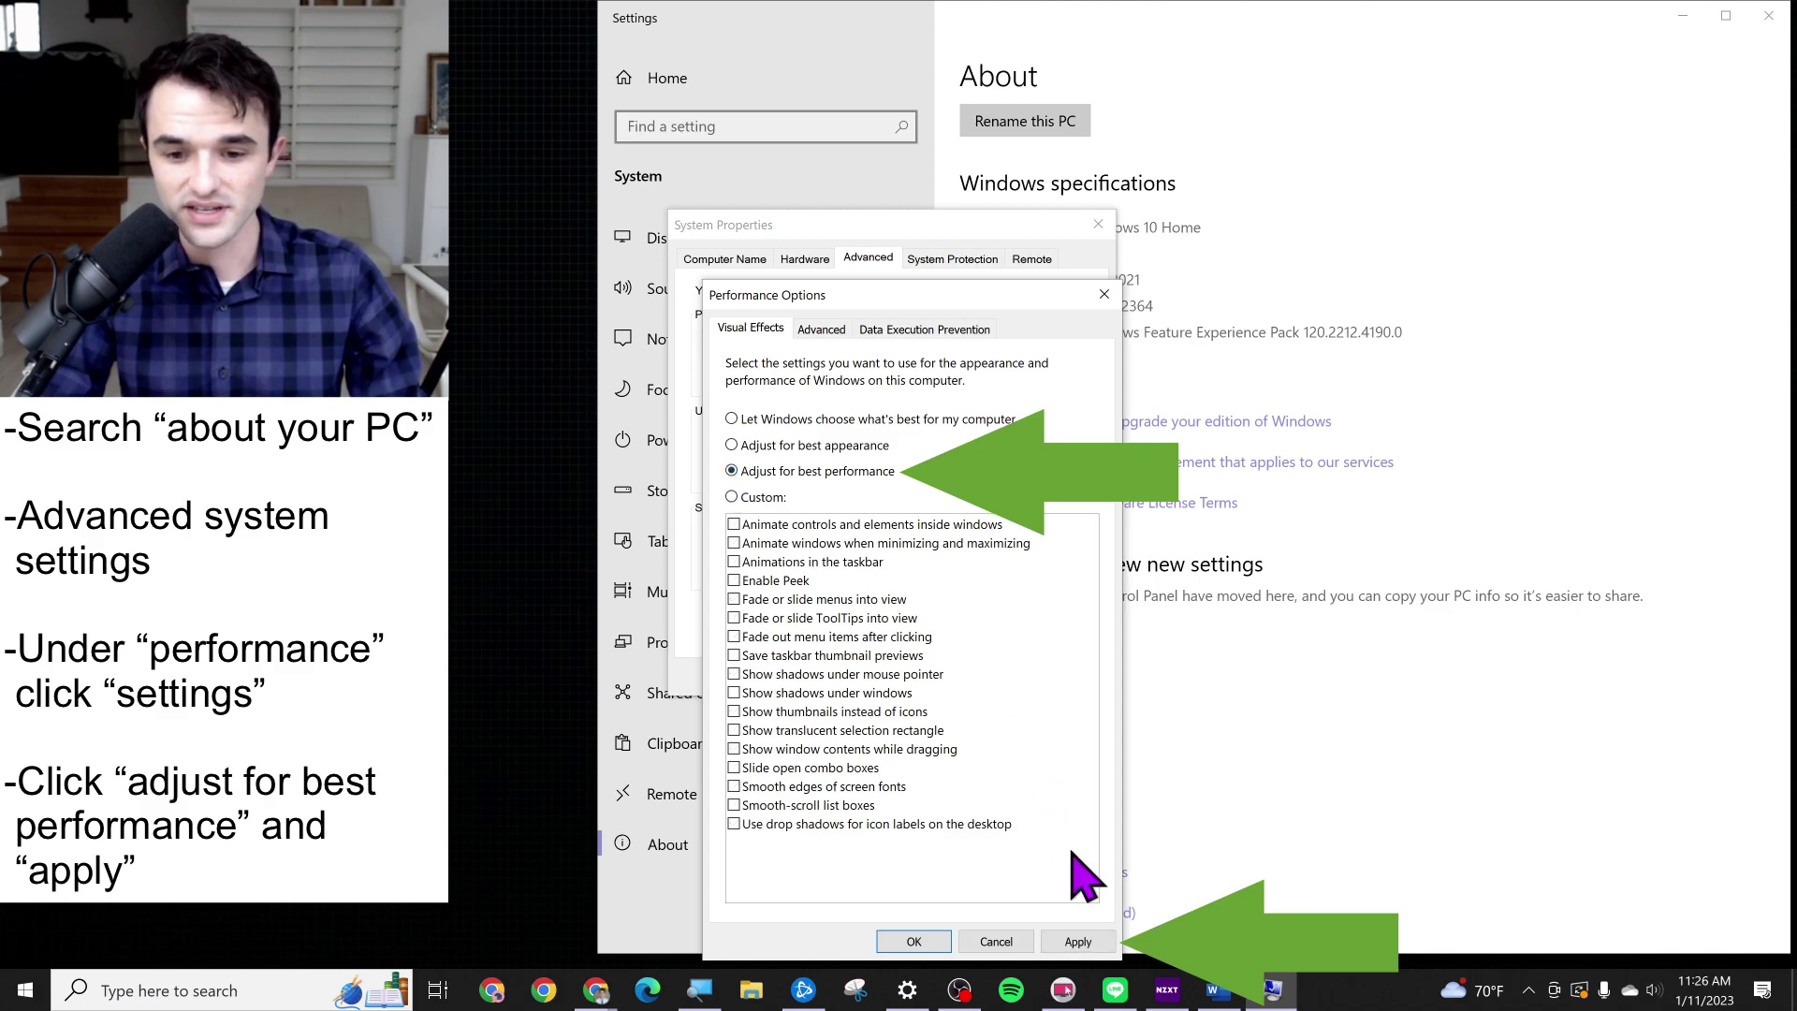
Apply 'Adjust for best performance' with every visual effect cleared.
{"action": "left_click", "coordinate": [1076, 941]}
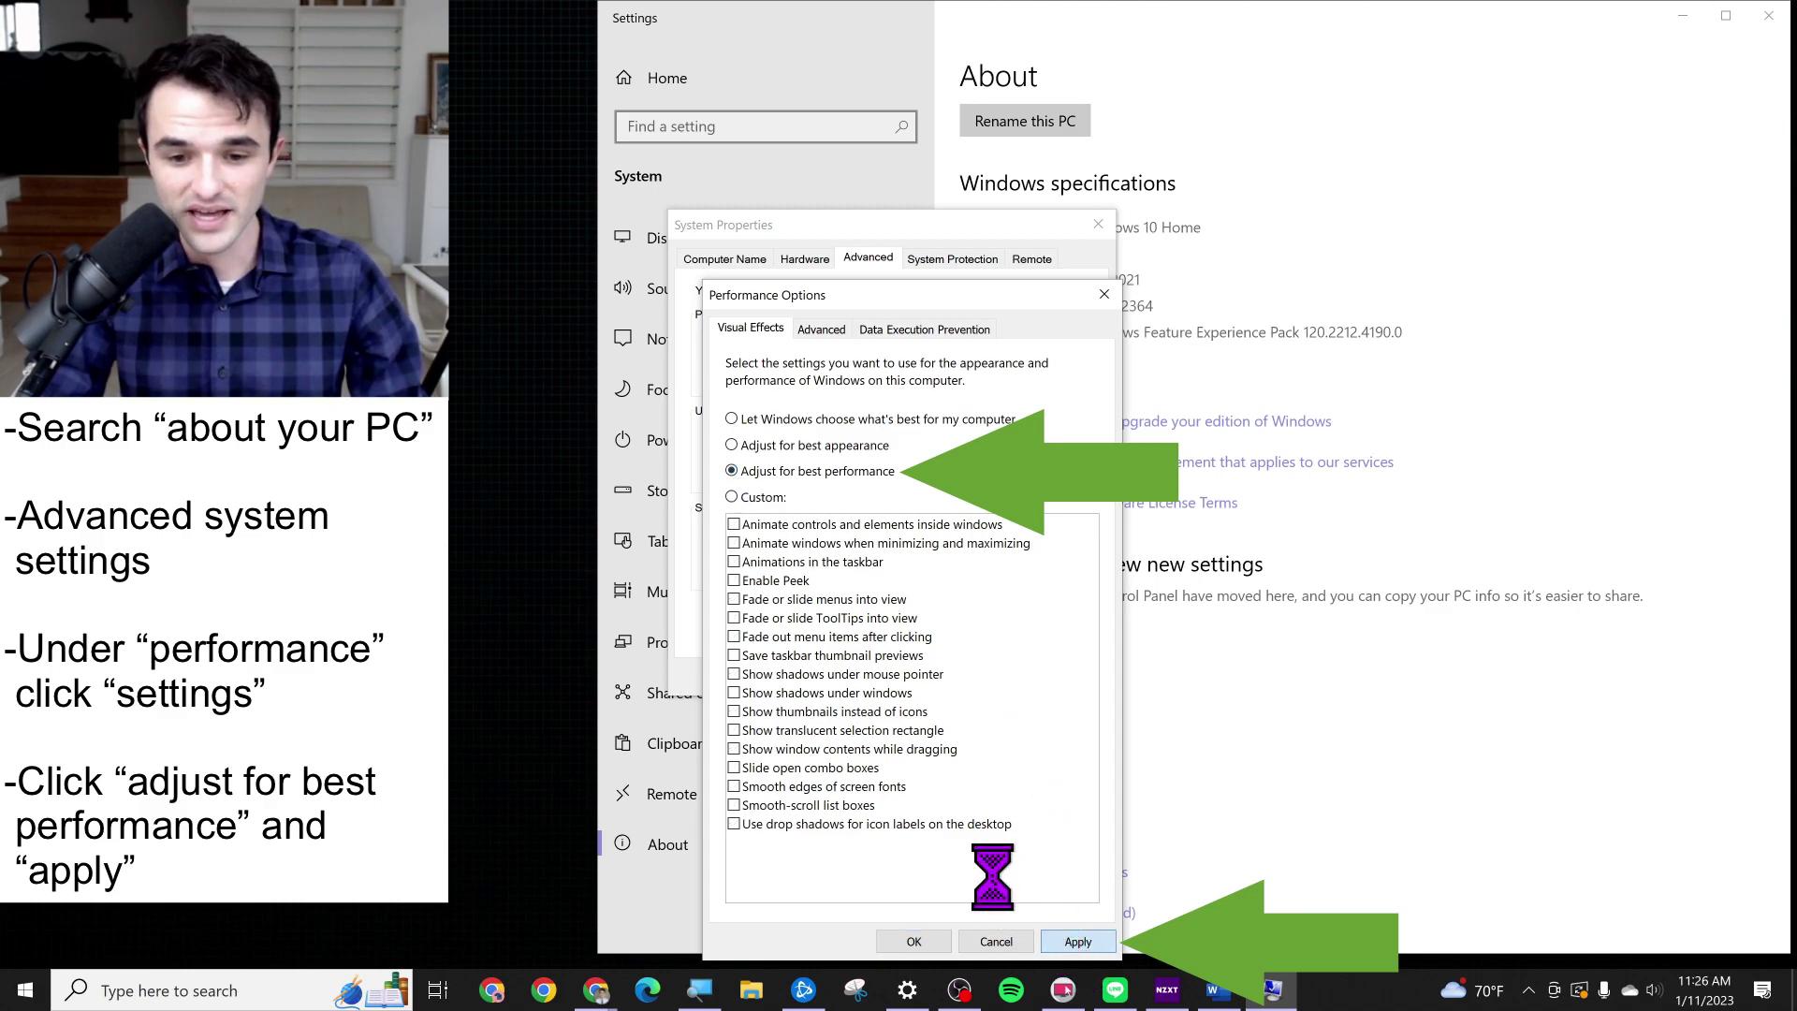